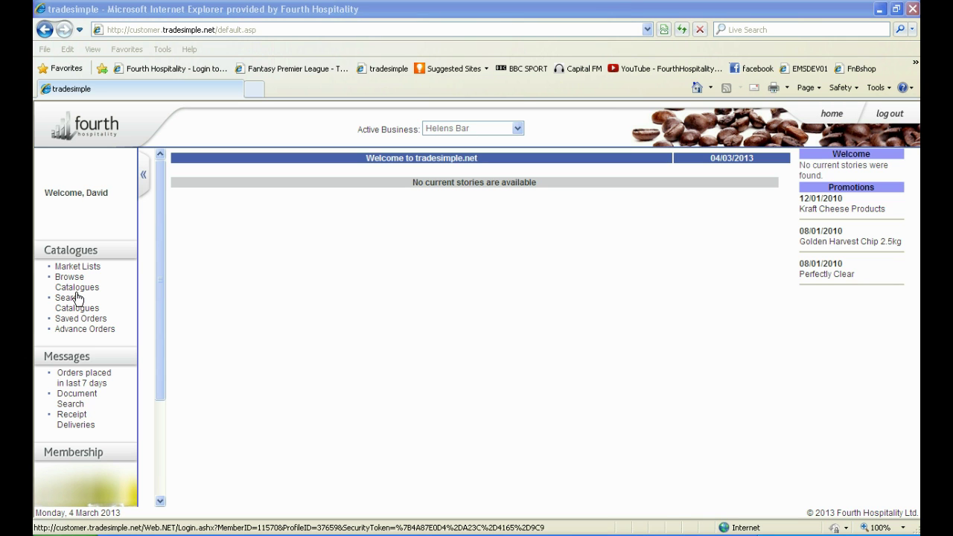
# - Browse the Food Service Supplier's Food Catalogue to Dairy and view Creme Fraiche (code 9611, £3.58)
pyautogui.click(75, 288)
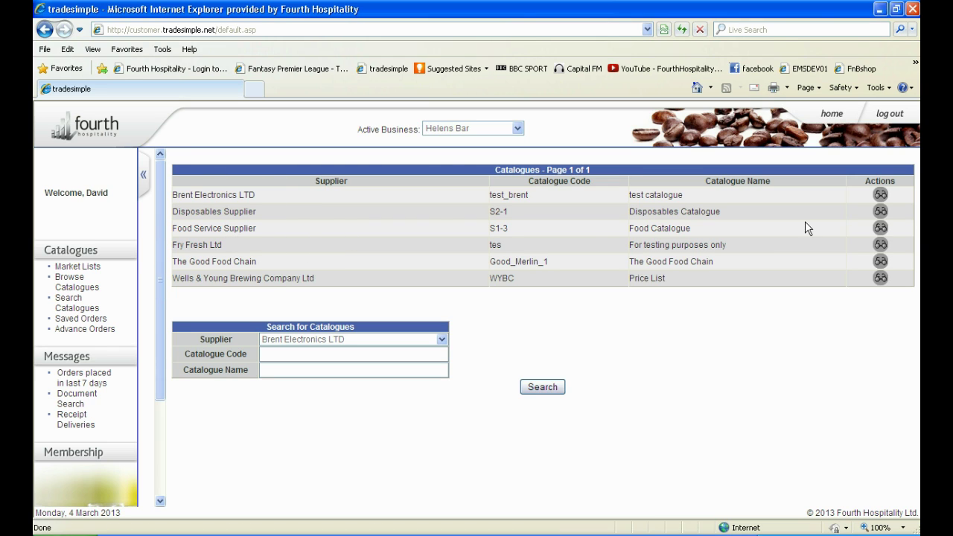
pyautogui.click(880, 231)
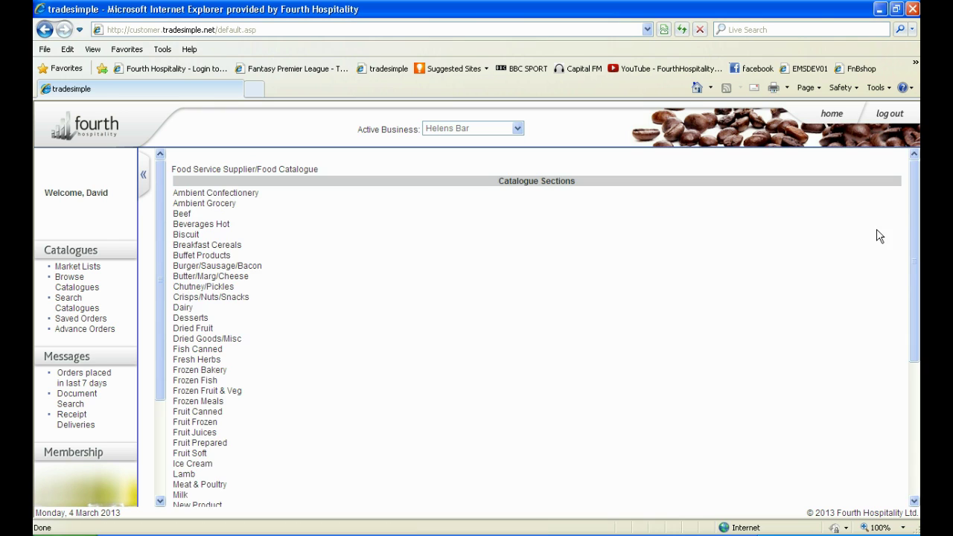
pyautogui.click(208, 280)
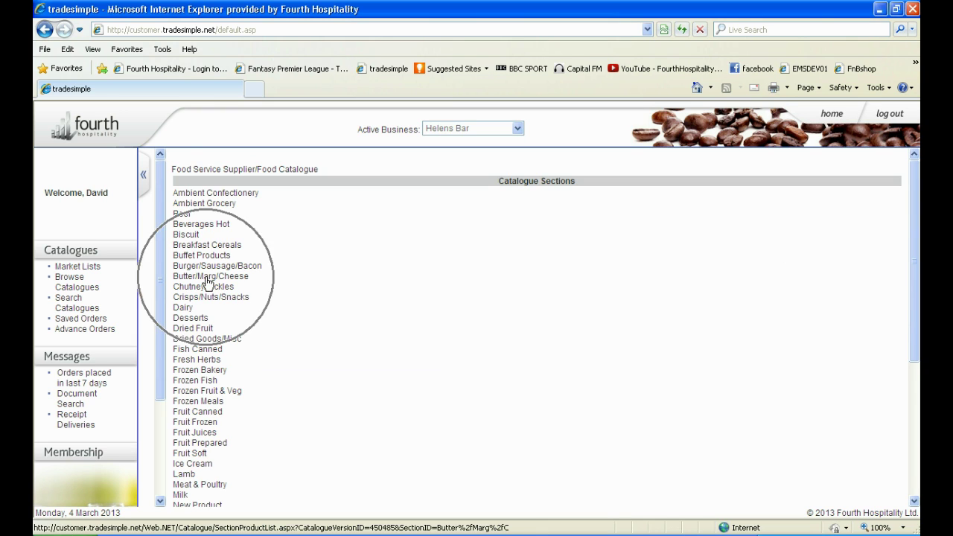
pyautogui.click(186, 312)
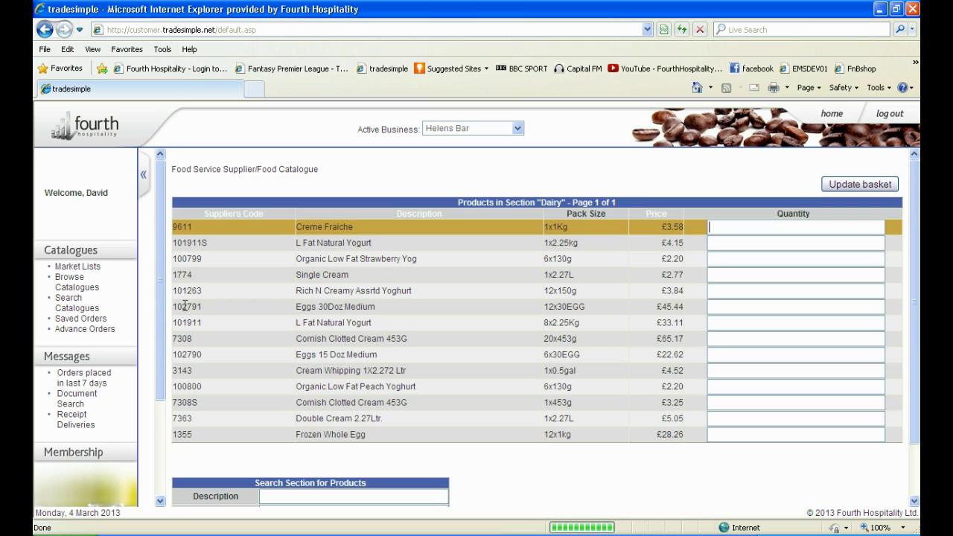
pyautogui.click(339, 233)
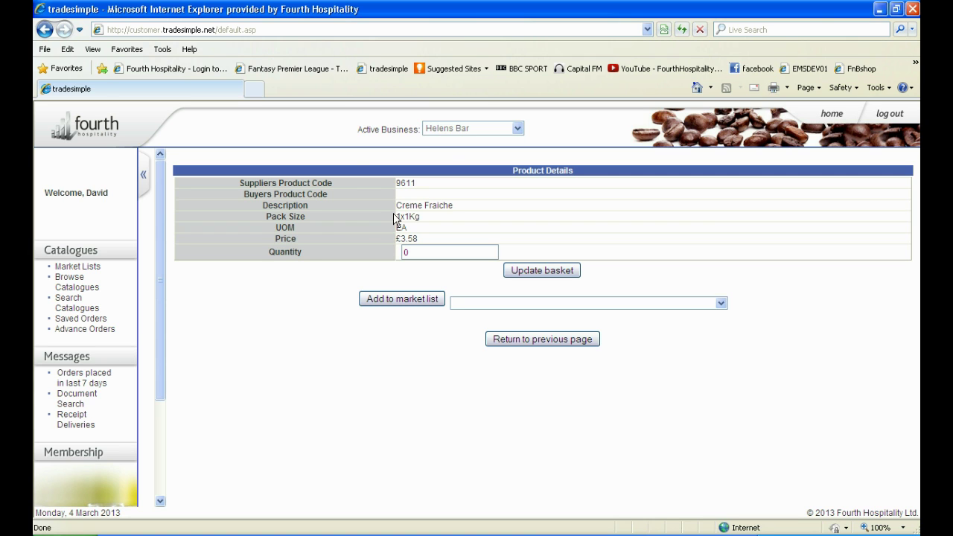
# - Add 4 Creme Fraiche and 2 Single Cream to the basket, totalling £19.86
pyautogui.click(554, 340)
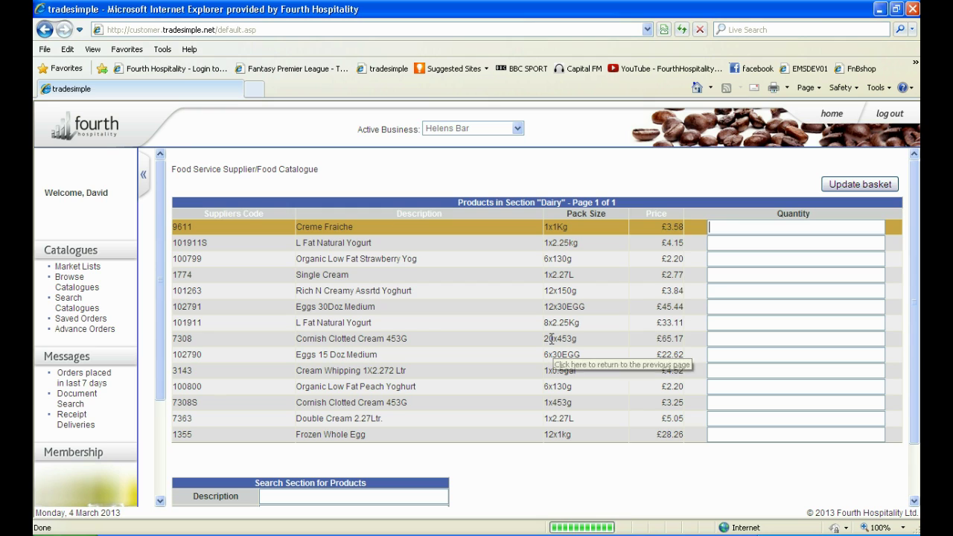
pyautogui.click(712, 234)
pyautogui.write('4')
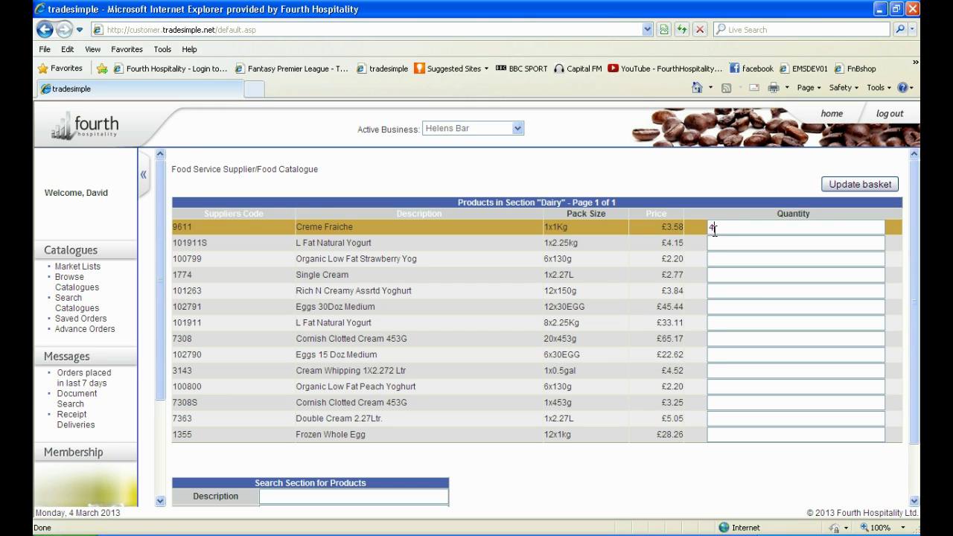
pyautogui.click(715, 273)
pyautogui.write('2')
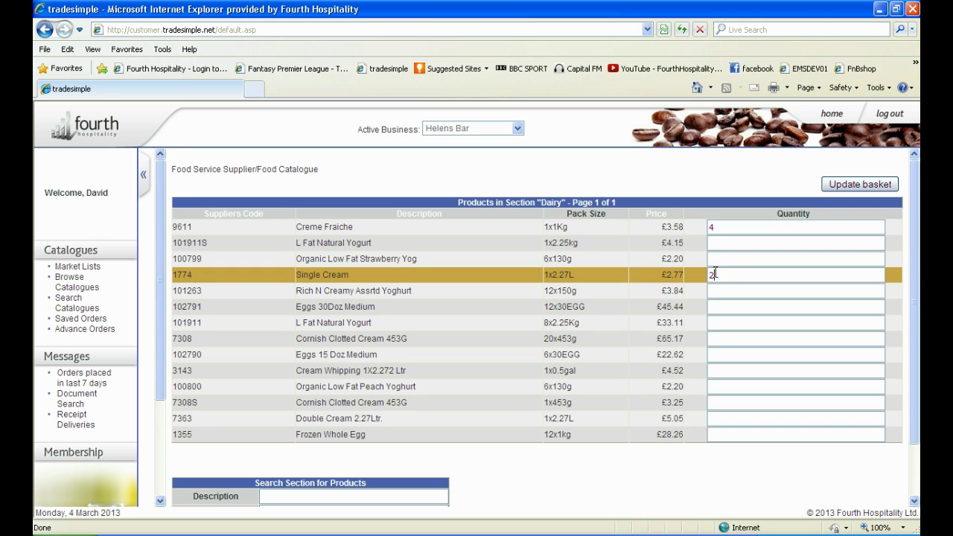
pyautogui.click(845, 185)
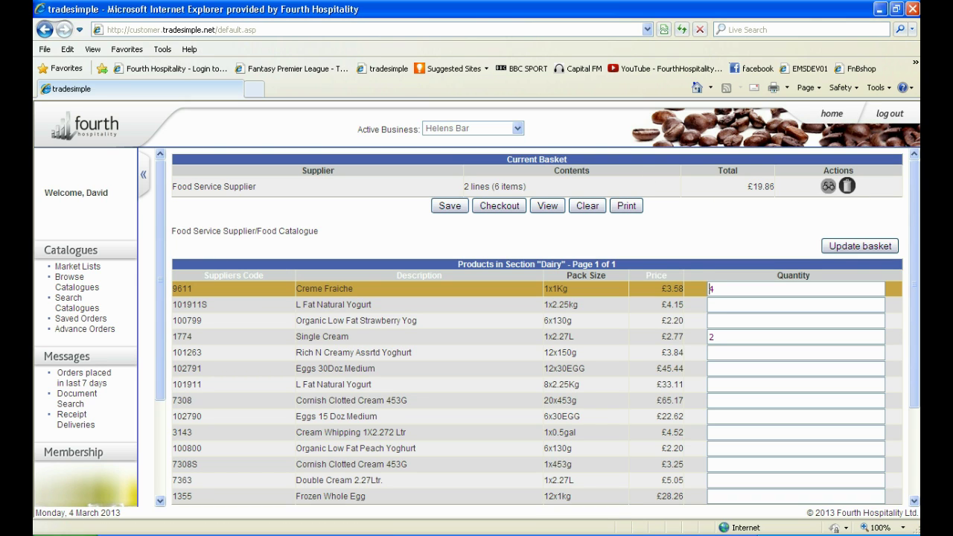
pyautogui.click(907, 176)
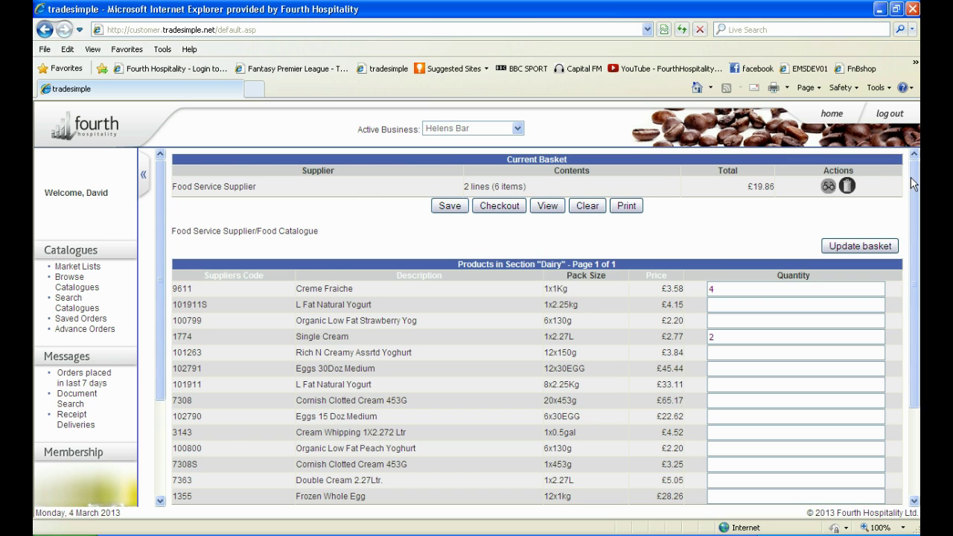
pyautogui.moveTo(913, 183); pyautogui.dragTo(917, 340)
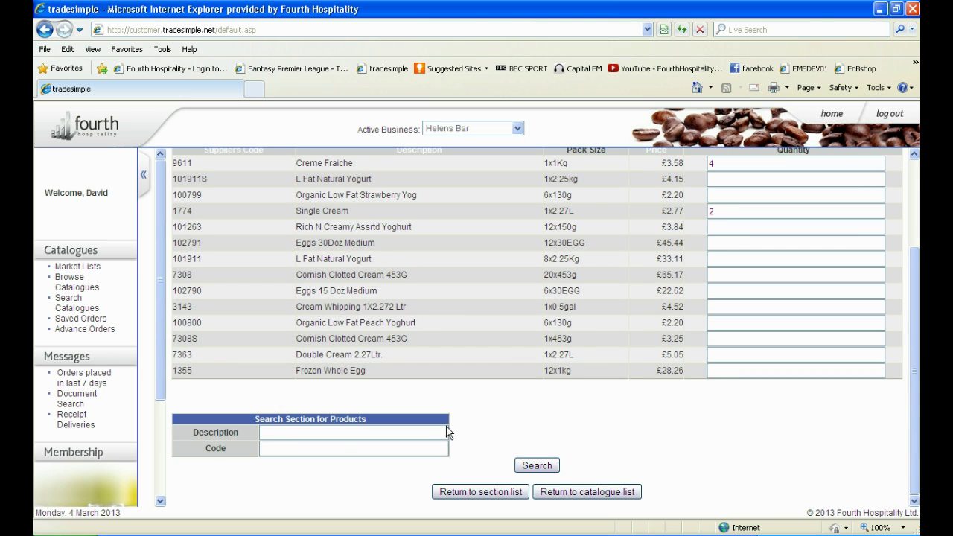
# - Search the section for 'eggs' and add 2 Eggs 30Doz Medium to the basket
pyautogui.click(332, 419)
pyautogui.write('eggs')
pyautogui.press('Return')
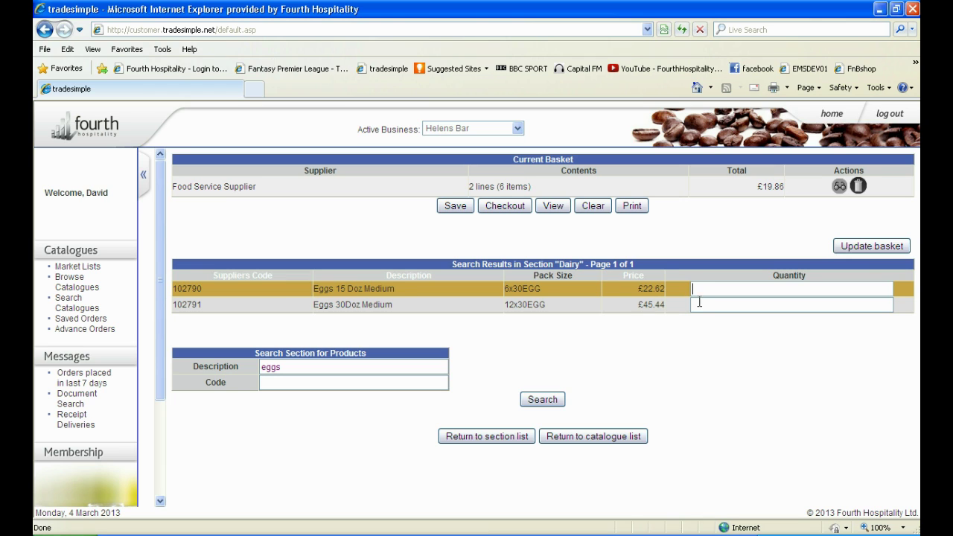
pyautogui.click(699, 303)
pyautogui.write('2')
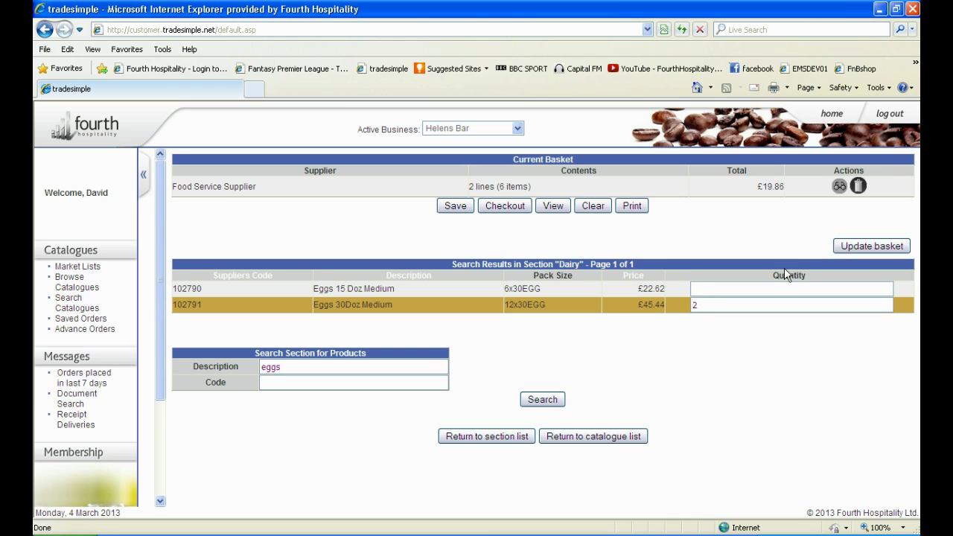
pyautogui.click(853, 246)
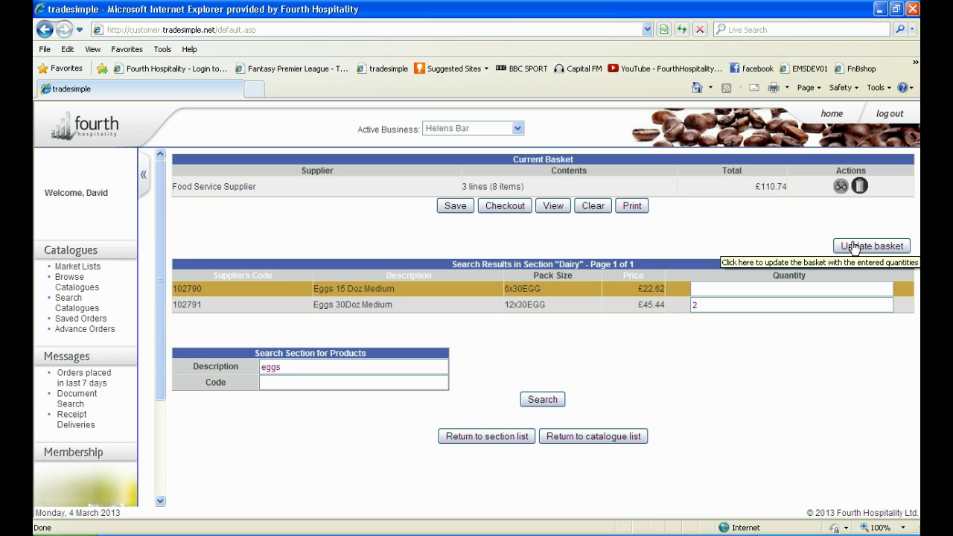
pyautogui.click(511, 186)
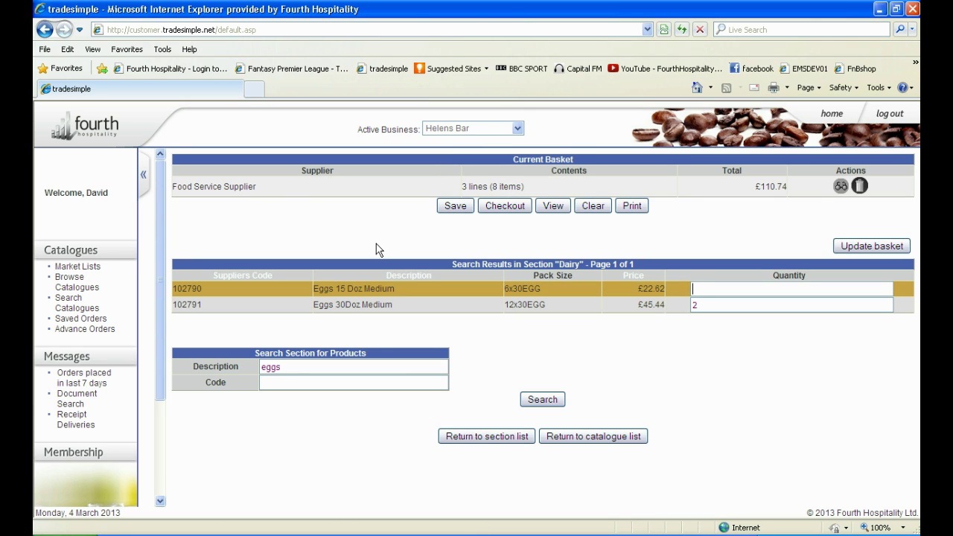
# - Order 8 chafing sets and 4 filter papers from the Disposables Supplier's Catering section
pyautogui.click(65, 291)
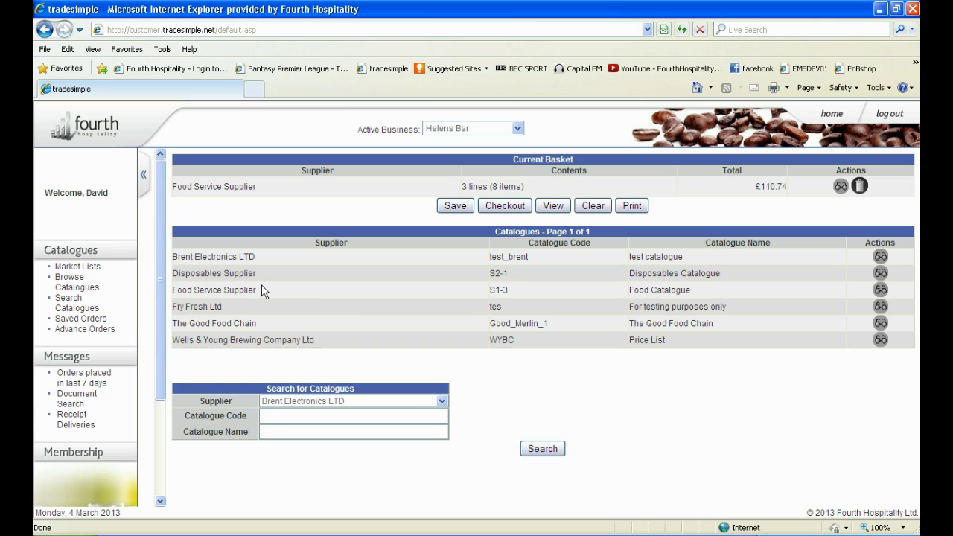
pyautogui.click(879, 273)
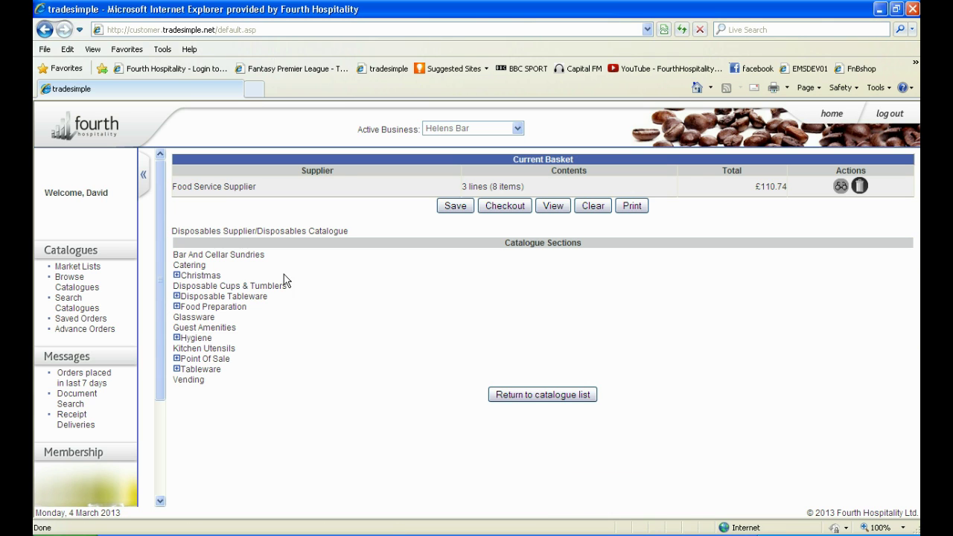
pyautogui.click(199, 267)
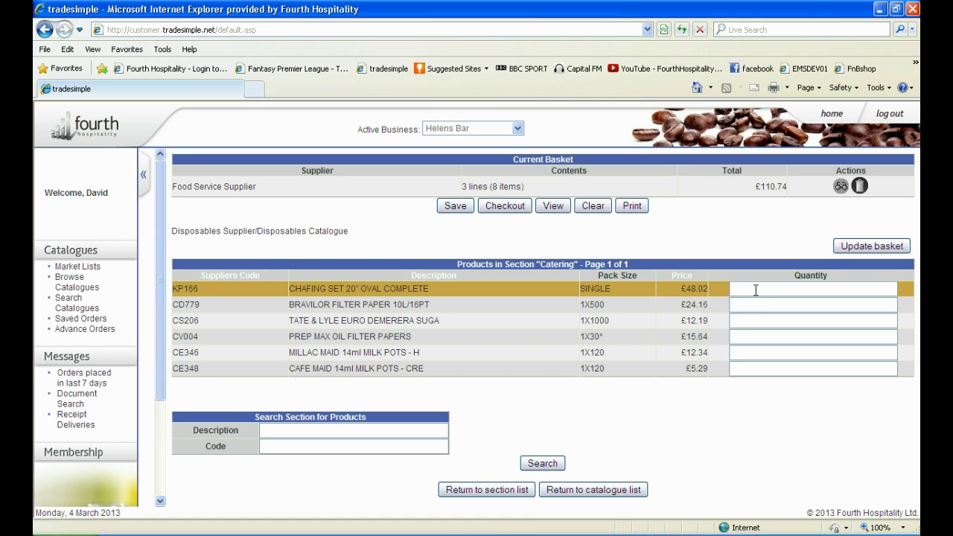
pyautogui.write('8')
pyautogui.press('Tab')
pyautogui.press('Tab')
pyautogui.write('4')
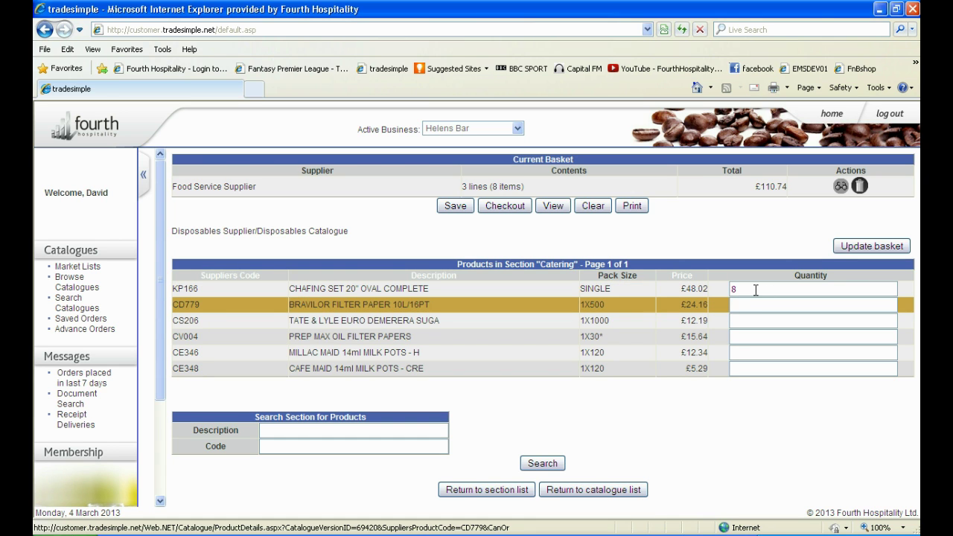
pyautogui.click(857, 251)
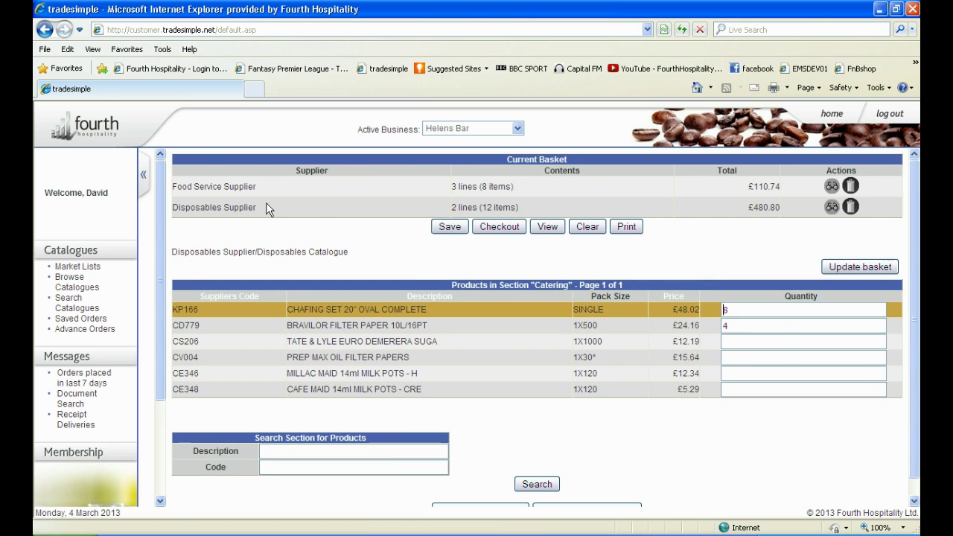
pyautogui.click(251, 202)
pyautogui.click(243, 185)
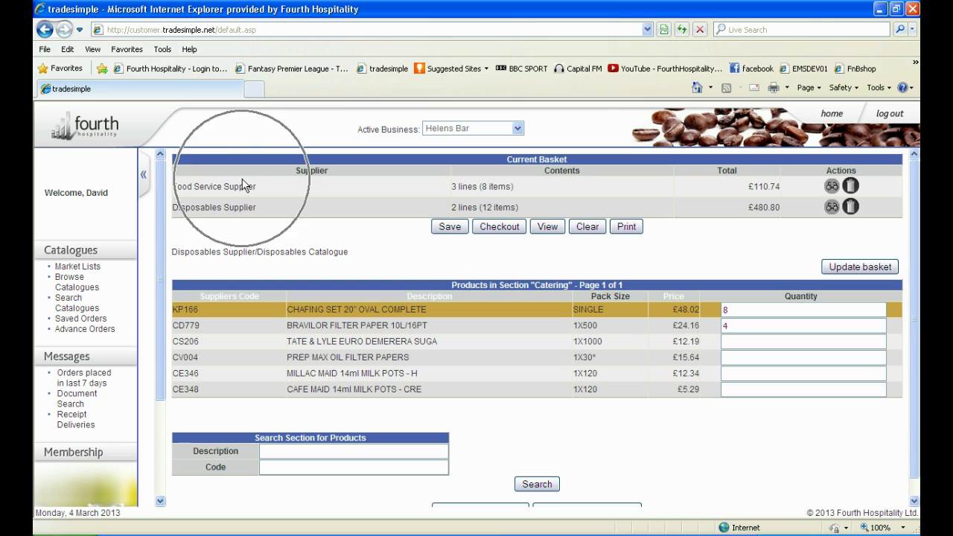
# - Search Food Service Supplier for chicken and add 4 Chicken Wings Of Fire to the basket
pyautogui.click(78, 307)
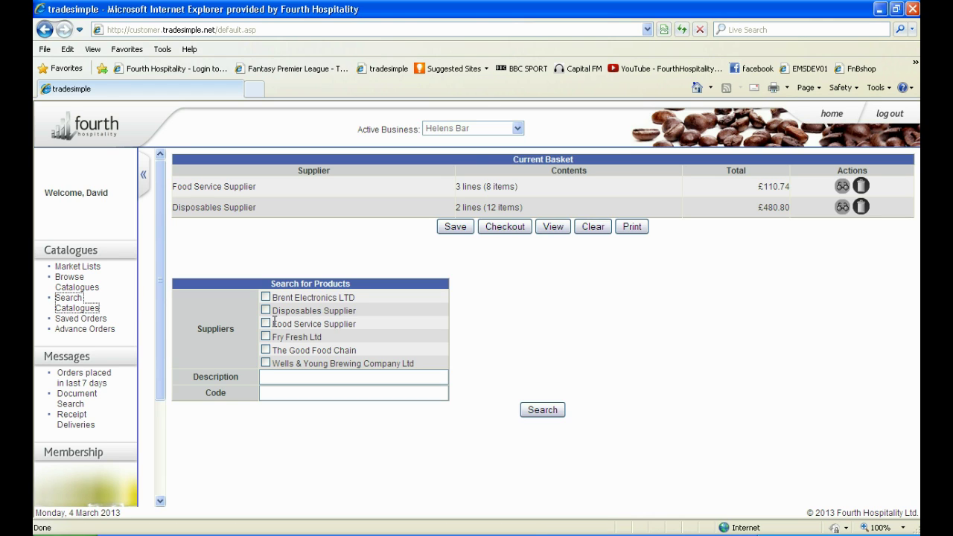
pyautogui.click(266, 323)
pyautogui.write('icken')
pyautogui.click(528, 409)
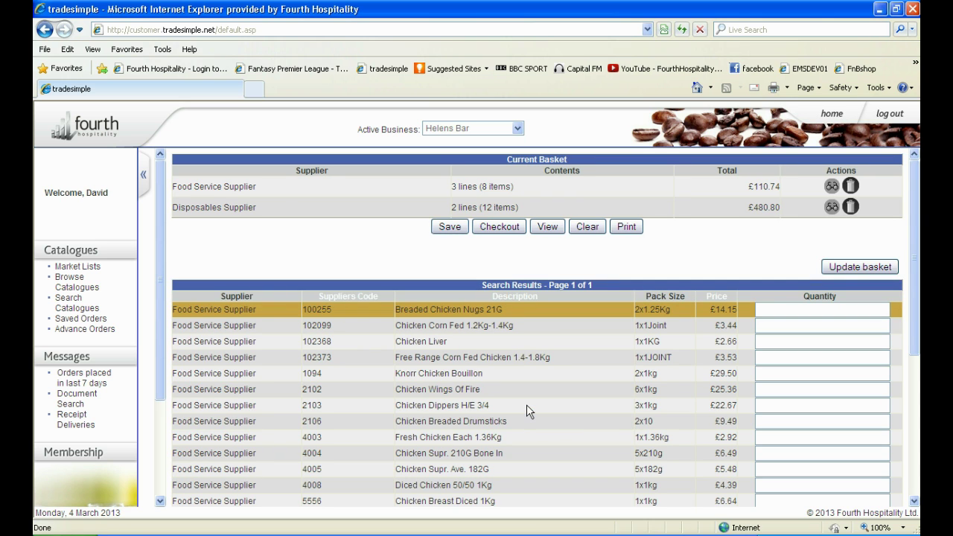
pyautogui.scroll(-2, 909, 292)
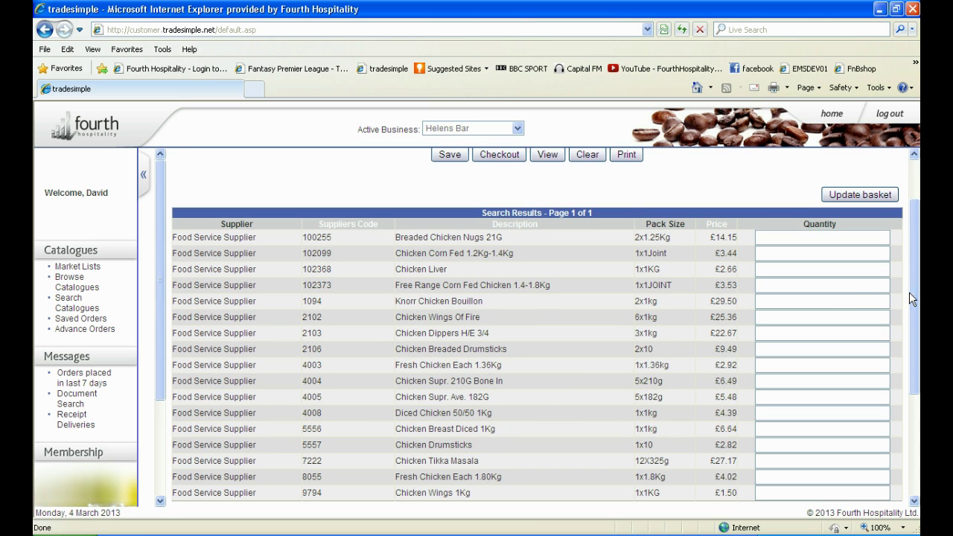
pyautogui.click(772, 313)
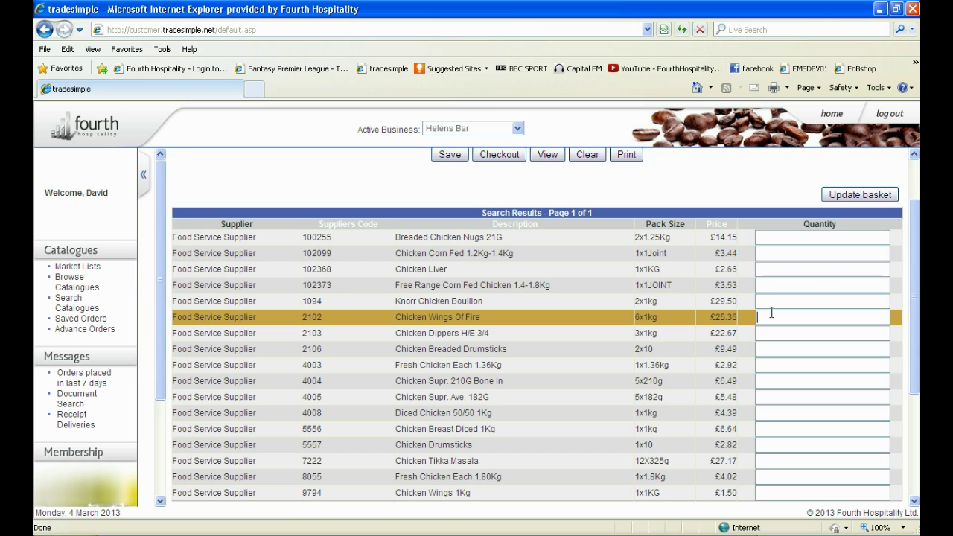
pyautogui.write('4')
pyautogui.click(856, 196)
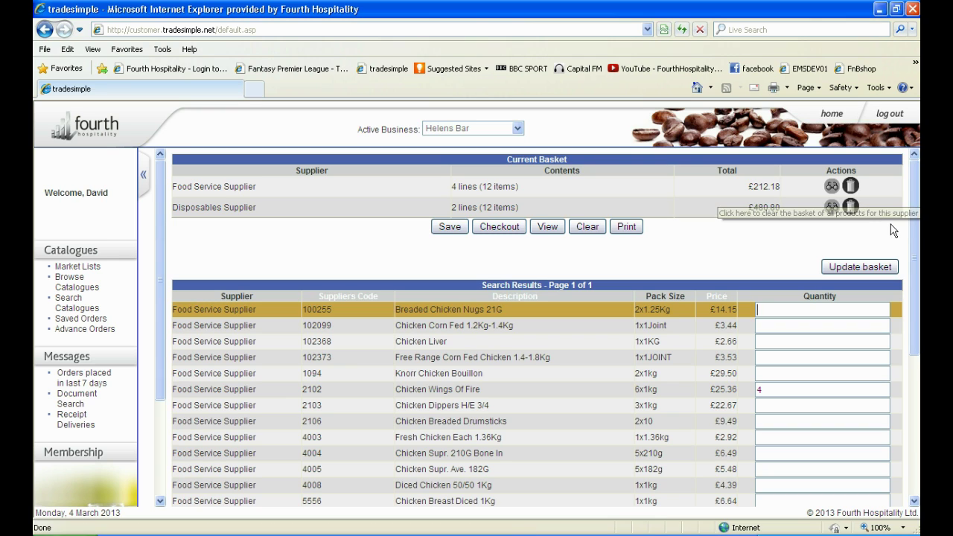
# - Review the Food Service basket, confirm Chicken Wings Of Fire at 4, and begin checkout
pyautogui.click(832, 189)
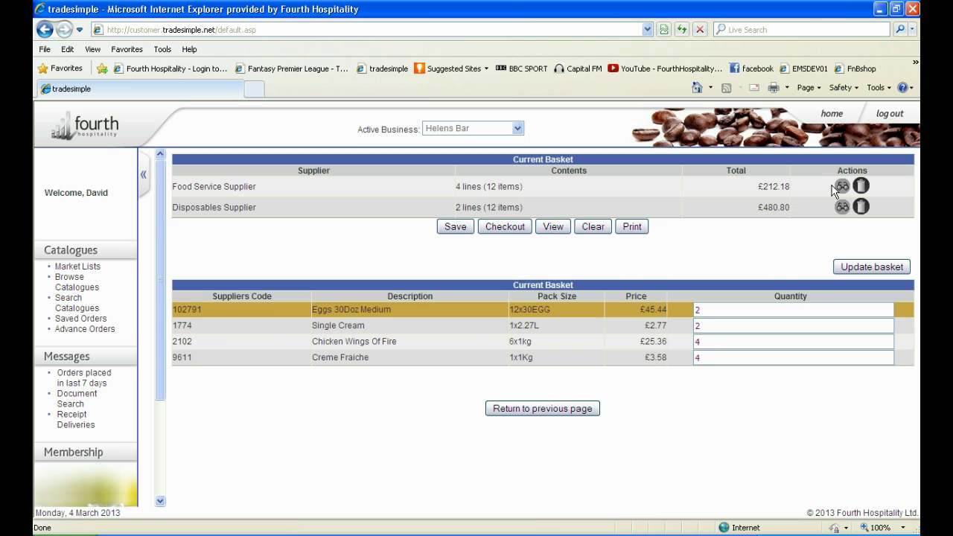
pyautogui.doubleClick(697, 341)
pyautogui.write('4')
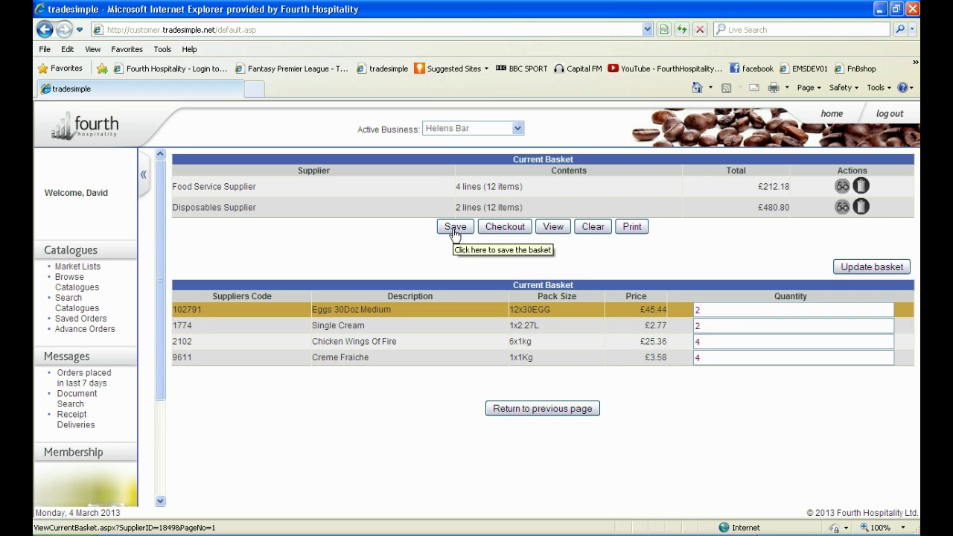
pyautogui.click(513, 229)
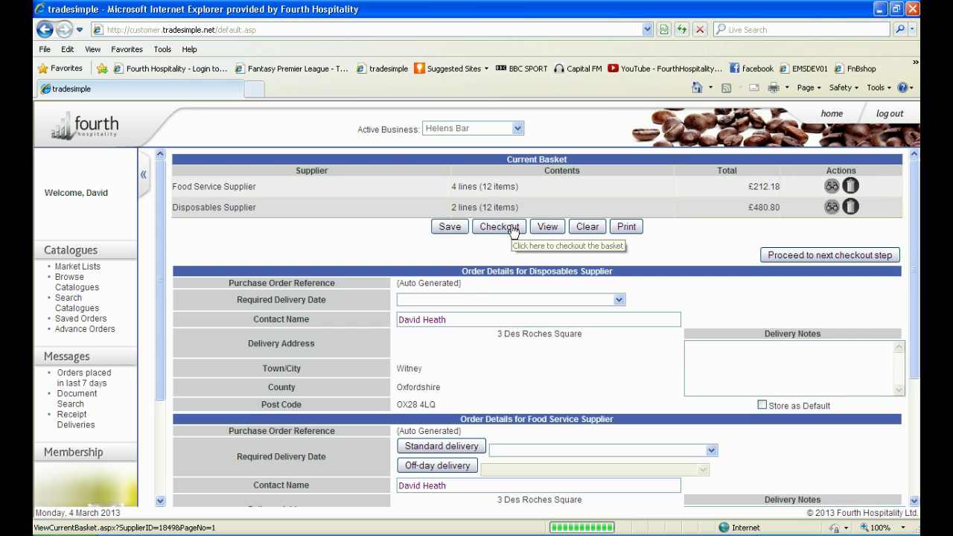
# - Set delivery to 07 March 2013 for Disposables and 08 March 2013 for Food Service
pyautogui.click(548, 266)
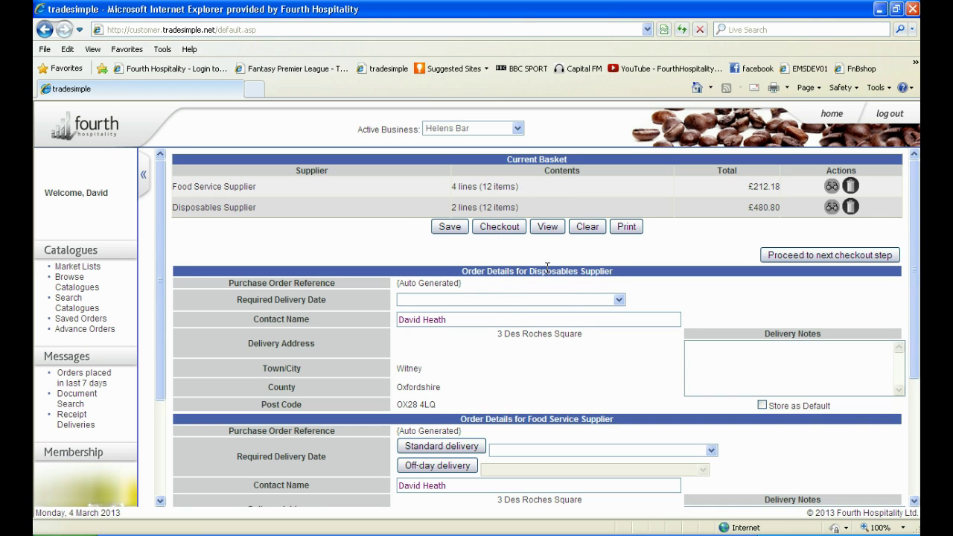
pyautogui.click(616, 299)
pyautogui.click(611, 320)
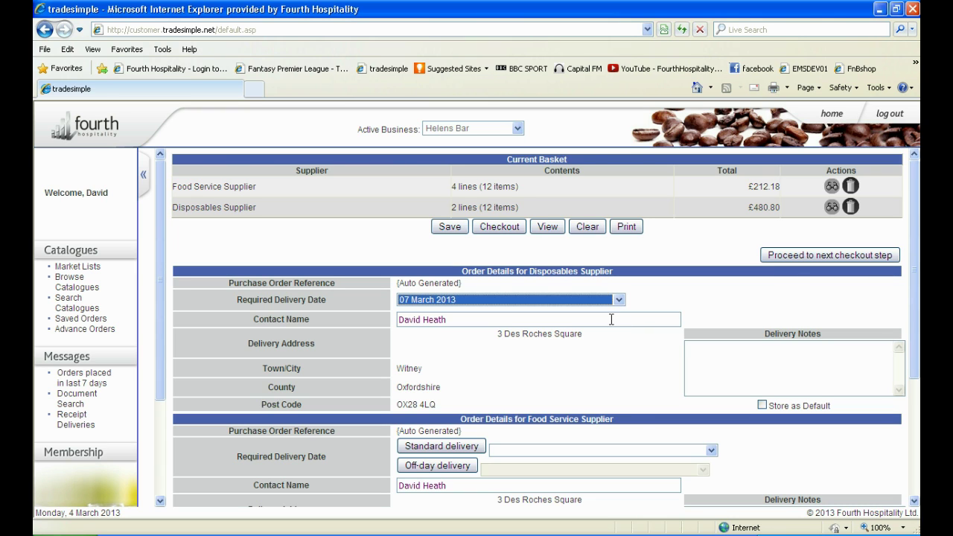
pyautogui.click(883, 255)
pyautogui.scroll(-1, 918, 340)
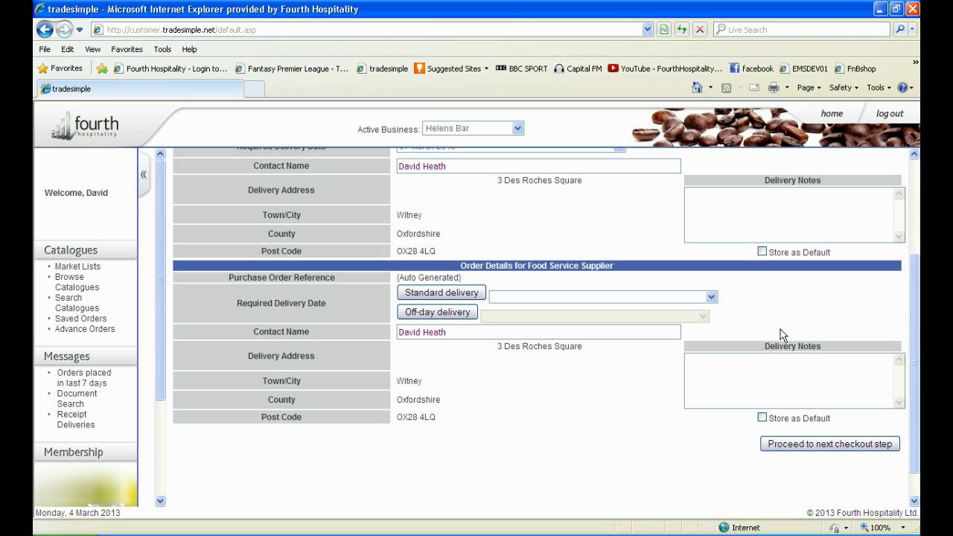
pyautogui.click(712, 297)
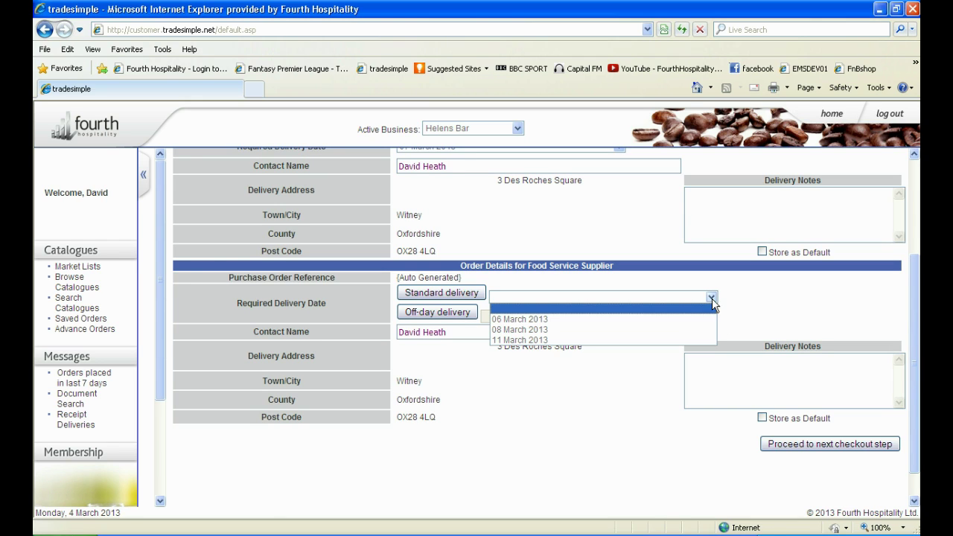
pyautogui.click(639, 326)
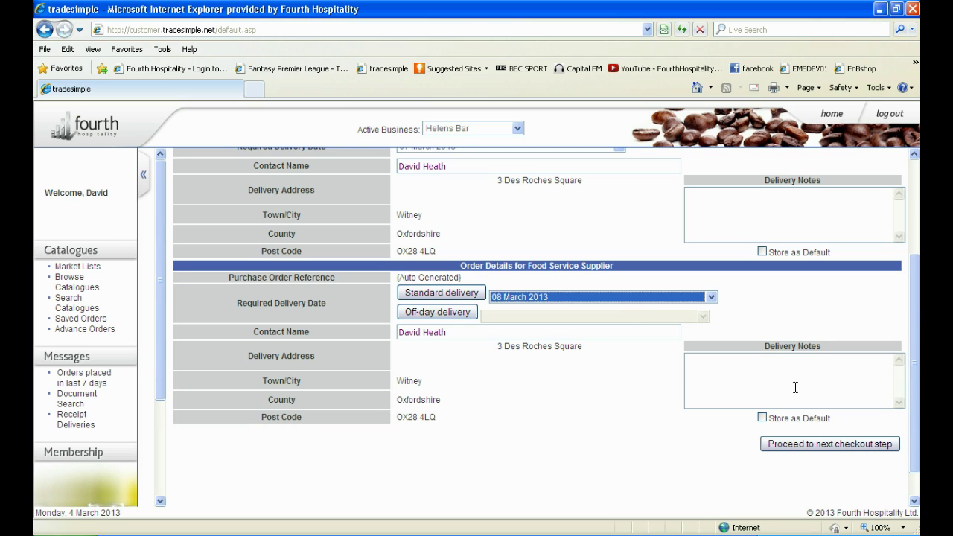
pyautogui.click(832, 451)
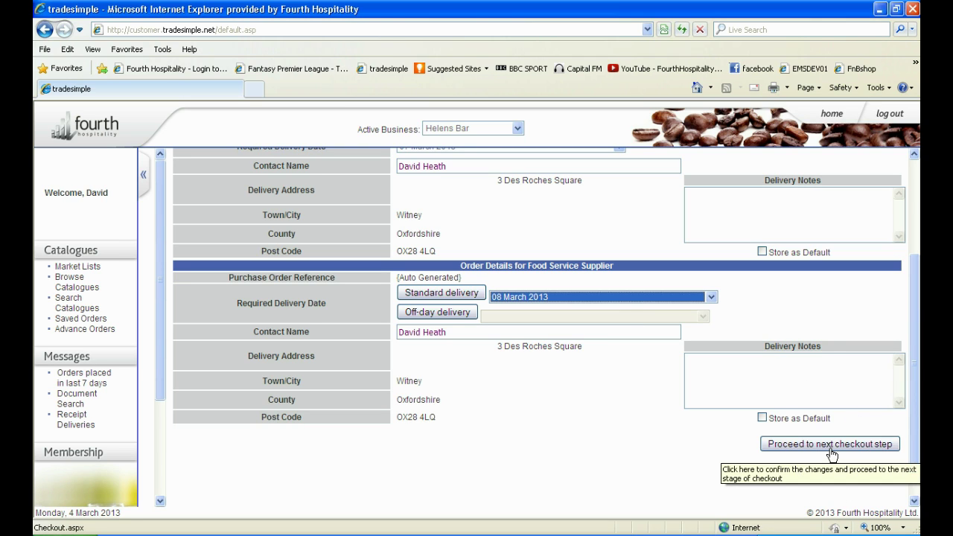
# - Accept the delivery details and confirm both orders (£480.80 Disposables, £212.18 Food Service)
pyautogui.click(831, 449)
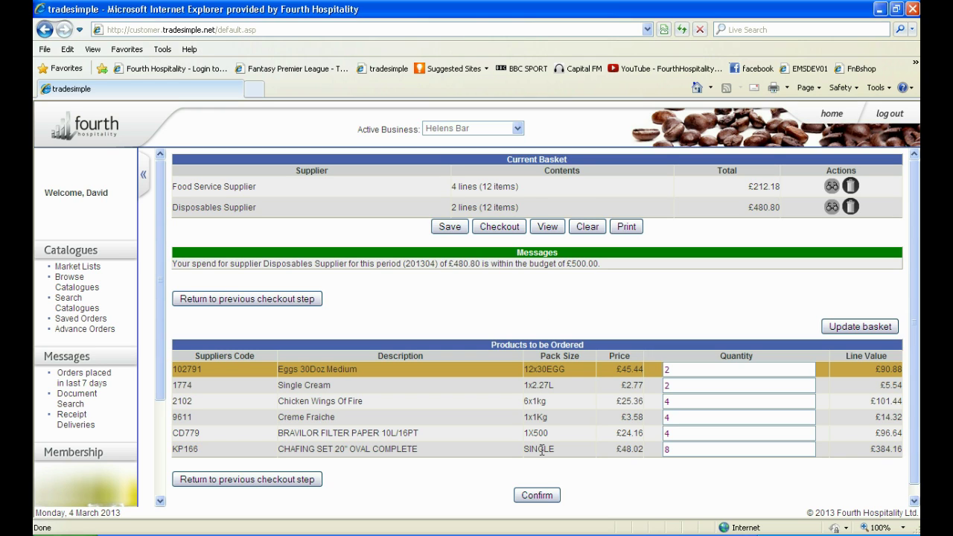
pyautogui.click(538, 495)
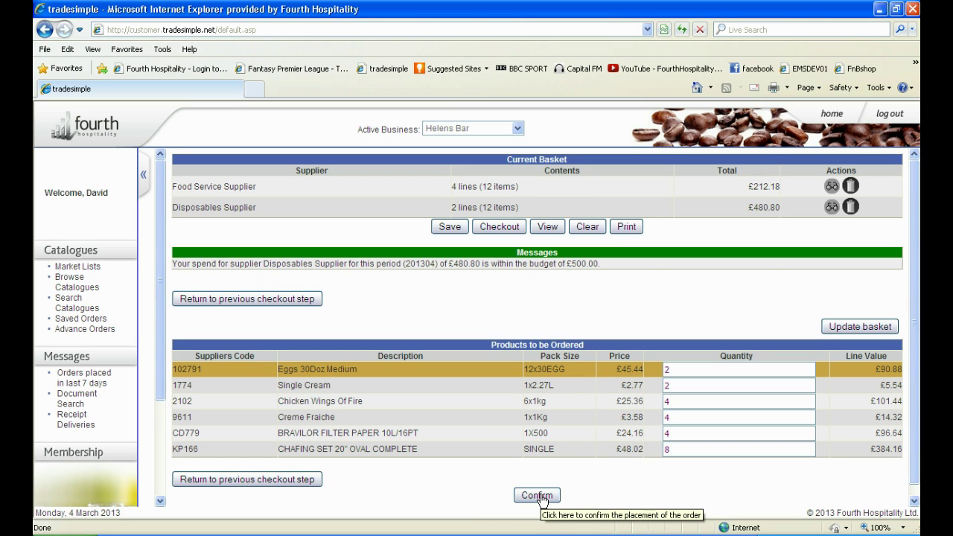
pyautogui.click(540, 496)
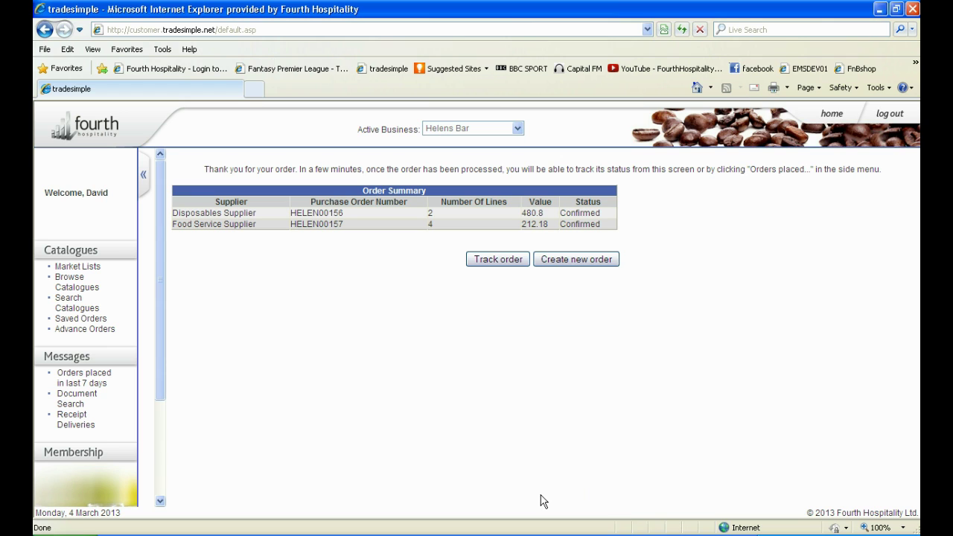